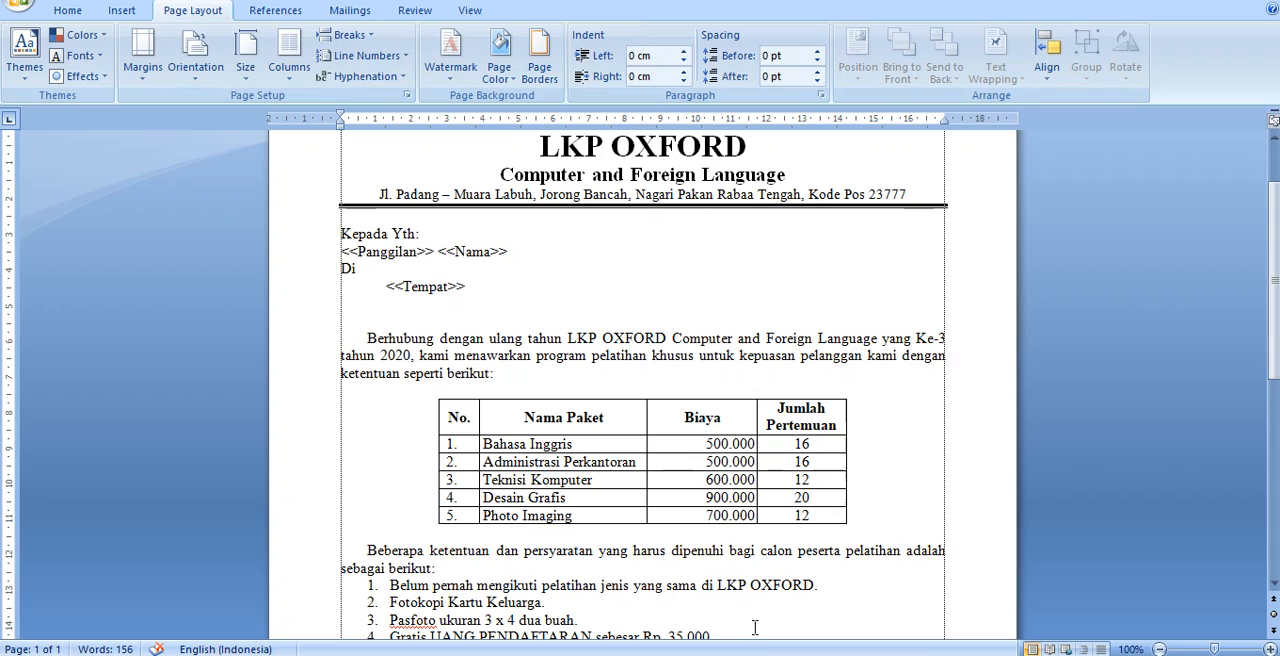
Highlight the <<Panggilan>> placeholder in the letter's address block to examine it
{"action": "left_click", "coordinate": [495, 287]}
{"action": "key", "text": "Up"}
{"action": "key", "text": "Up"}
{"action": "key", "text": "Left"}
{"action": "key", "text": "Left"}
{"action": "key", "text": "Left"}
{"action": "key", "text": "ctrl+shift+Left"}
{"action": "key", "text": "ctrl+shift+Left"}
{"action": "key", "text": "ctrl+shift+Left"}
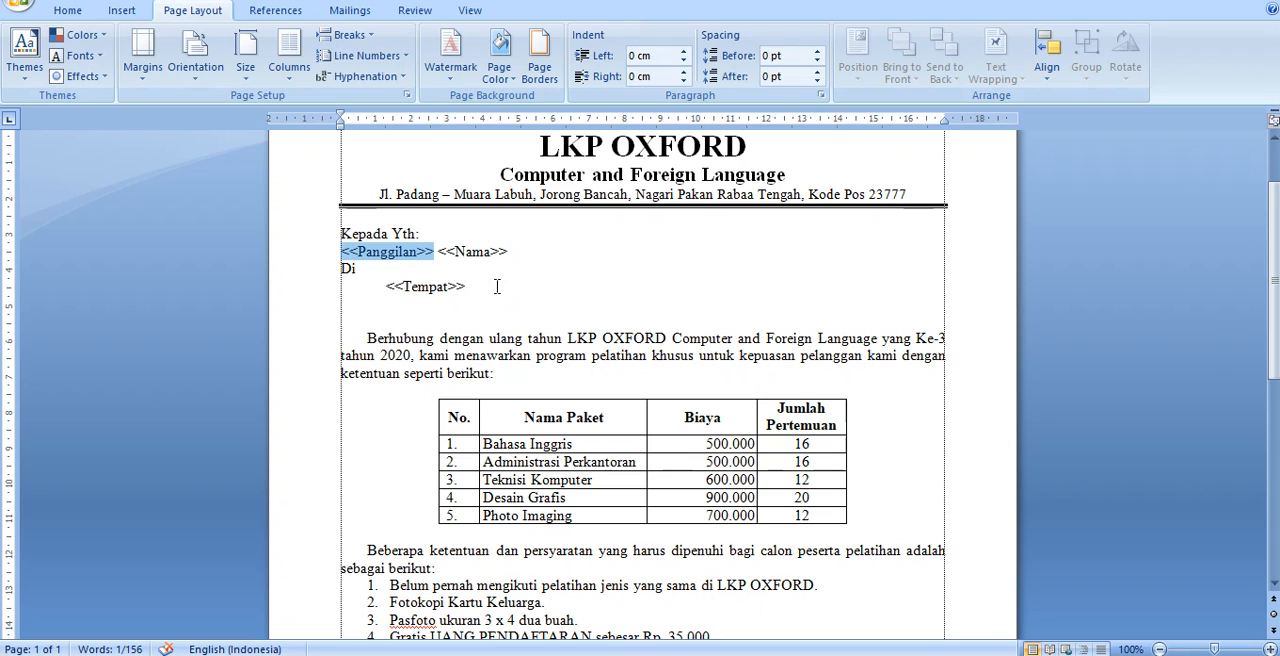
Highlight the <<Nama>> placeholder beside <<Panggilan>> to examine it
{"action": "key", "text": "Left"}
{"action": "key", "text": "Right"}
{"action": "key", "text": "Right"}
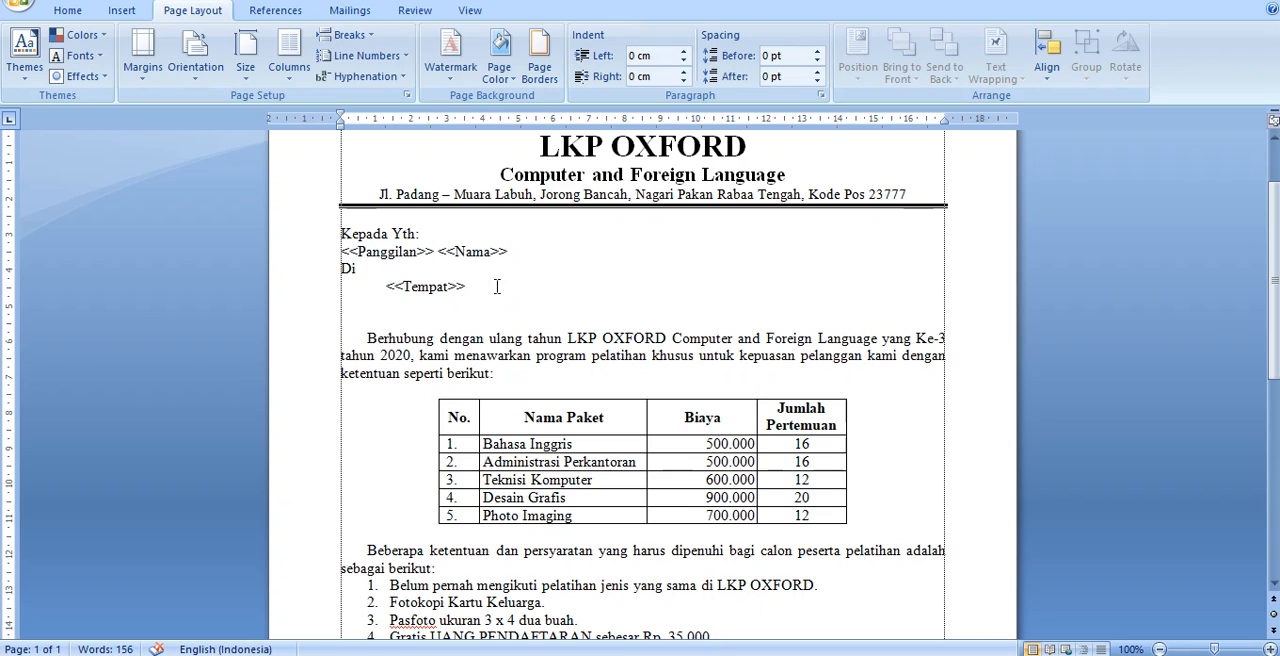
{"action": "key", "text": "ctrl+Right"}
{"action": "key", "text": "ctrl+Right"}
{"action": "key", "text": "shift+Right"}
{"action": "key", "text": "shift+Right"}
{"action": "key", "text": "shift+Right"}
{"action": "key", "text": "shift+Right"}
{"action": "key", "text": "shift+Right"}
{"action": "key", "text": "shift+Right"}
{"action": "key", "text": "shift+Right"}
{"action": "key", "text": "shift+Right"}
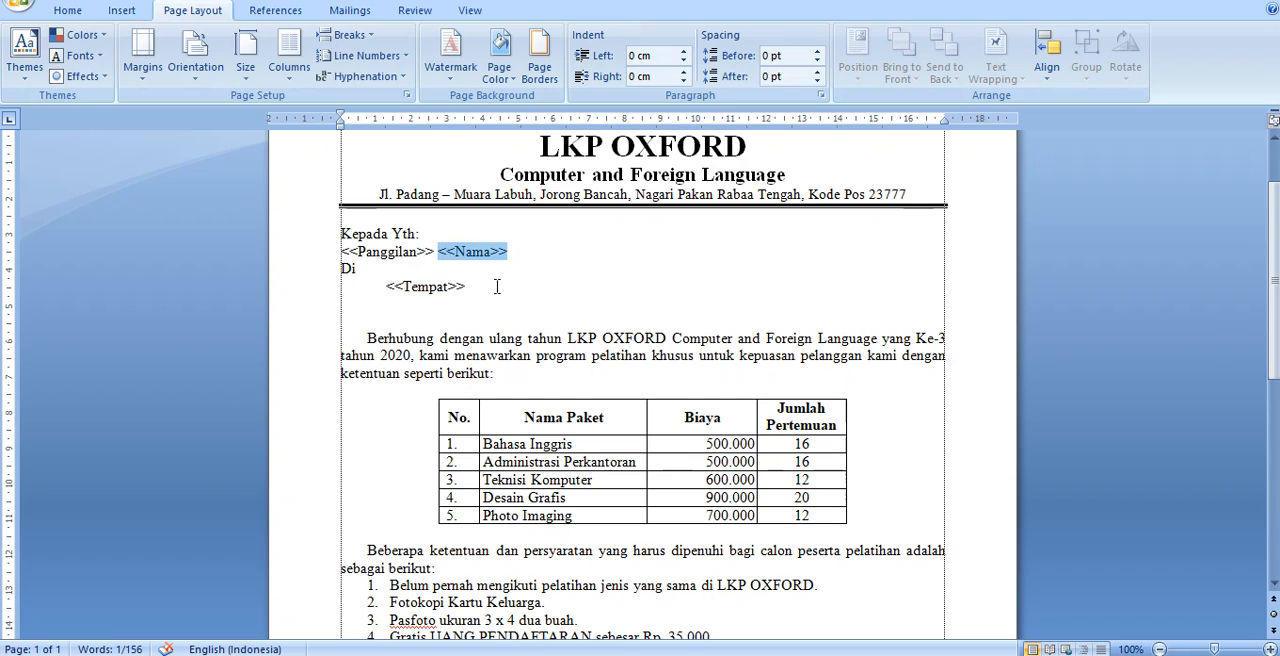
{"action": "key", "text": "Left"}
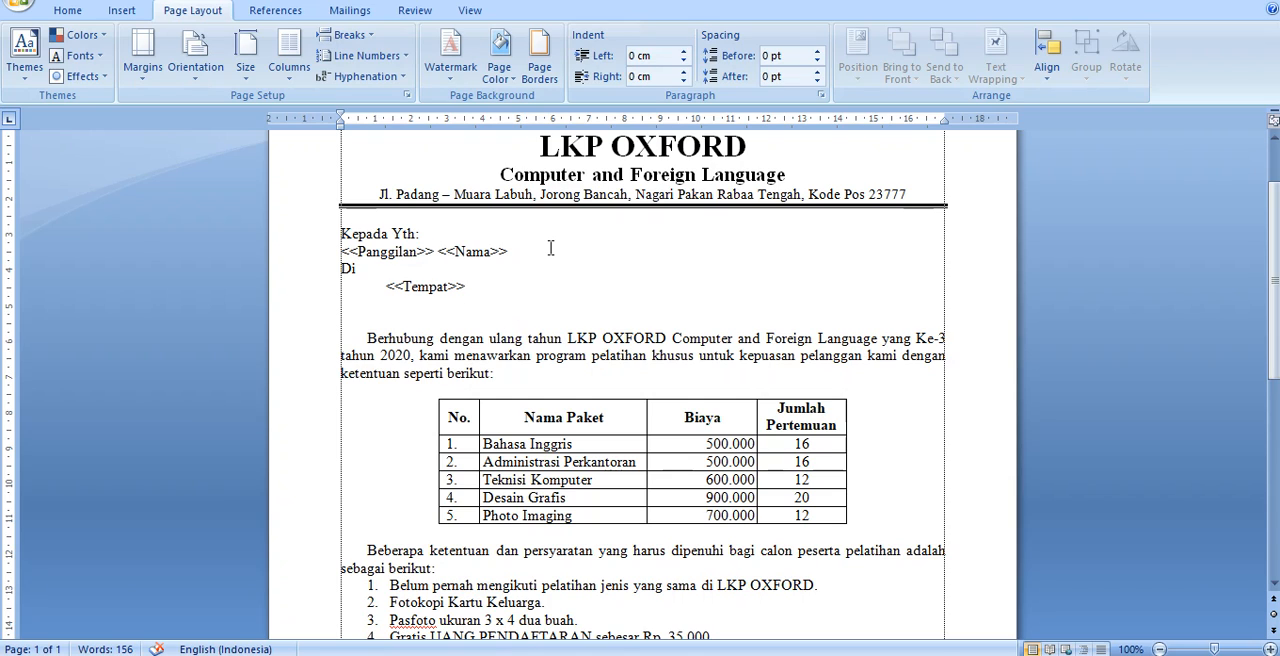
{"action": "left_click", "coordinate": [511, 251]}
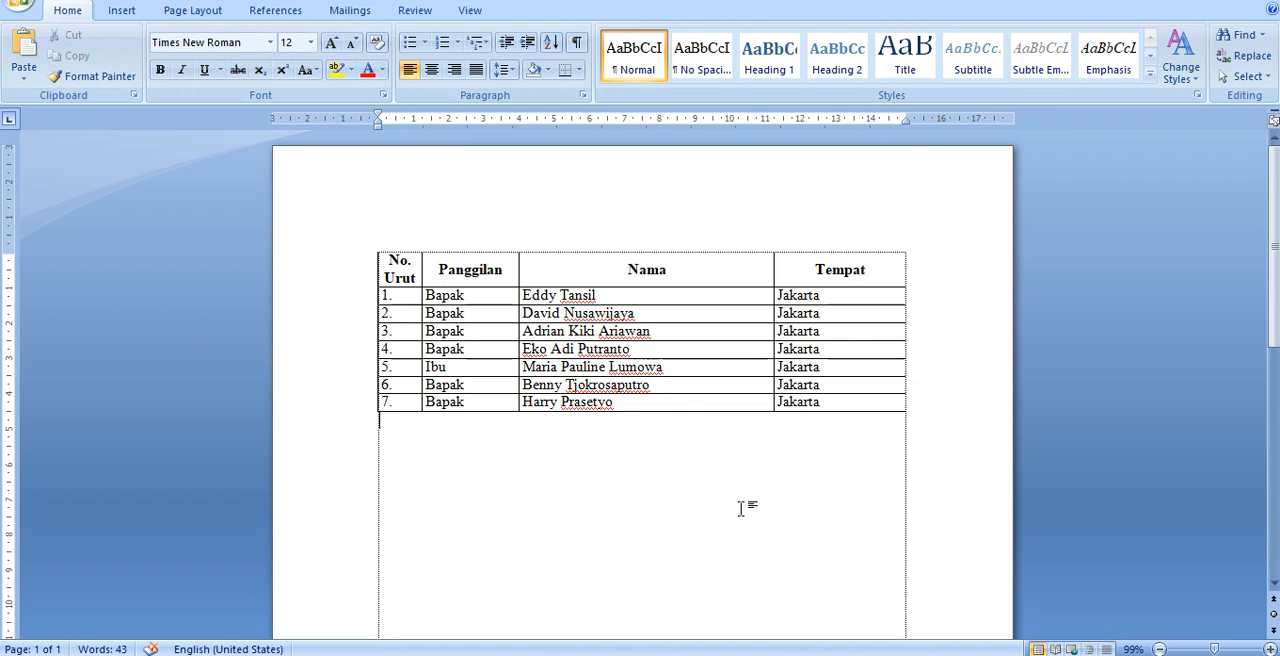
Switch from the recipient table to the letter document to review it
{"action": "left_click", "coordinate": [812, 655]}
{"action": "left_click", "coordinate": [623, 336]}
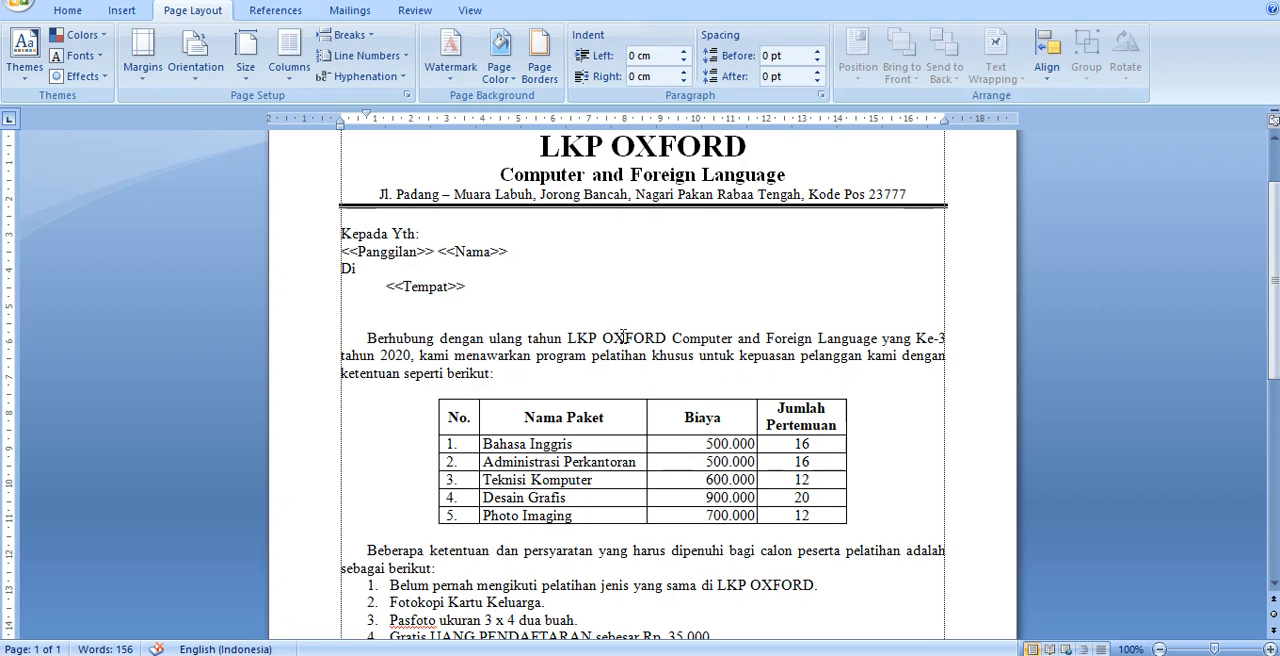
{"action": "left_click", "coordinate": [624, 337]}
{"action": "left_click", "coordinate": [624, 337]}
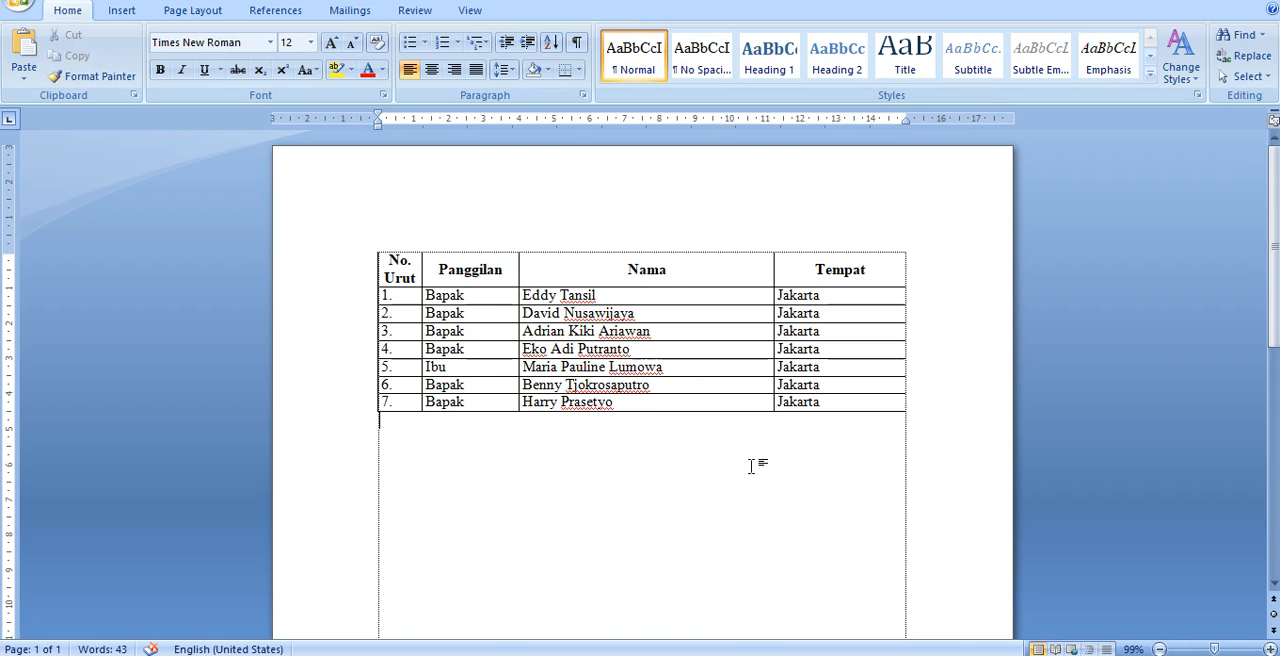
{"action": "left_click", "coordinate": [665, 483]}
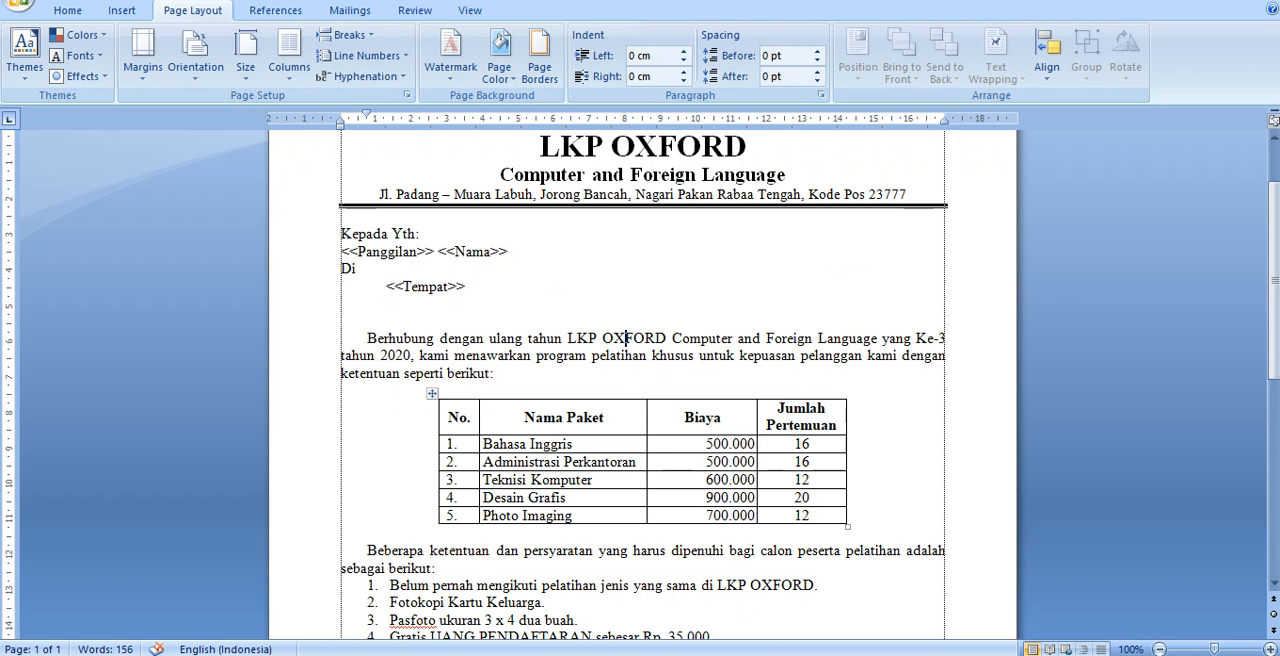
Try to save the recipient table document as Data Sumber in the Documents folder
{"action": "mouse_move", "coordinate": [819, 655]}
{"action": "left_click", "coordinate": [844, 616]}
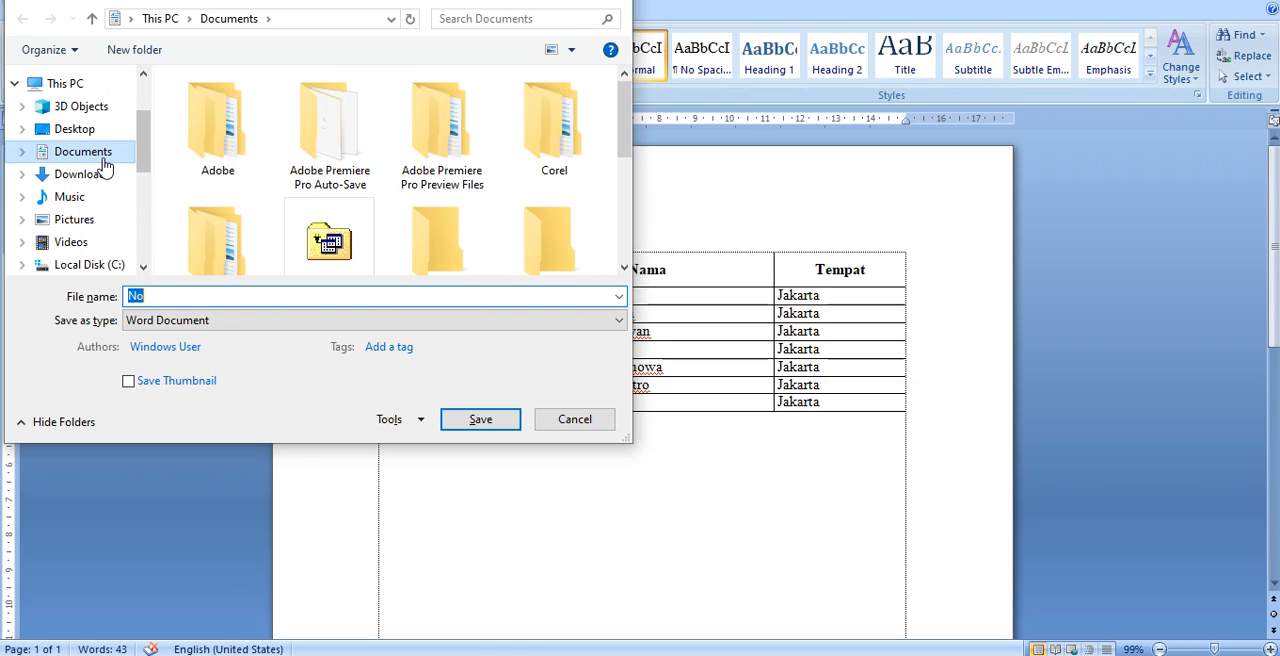
{"action": "left_click", "coordinate": [90, 156]}
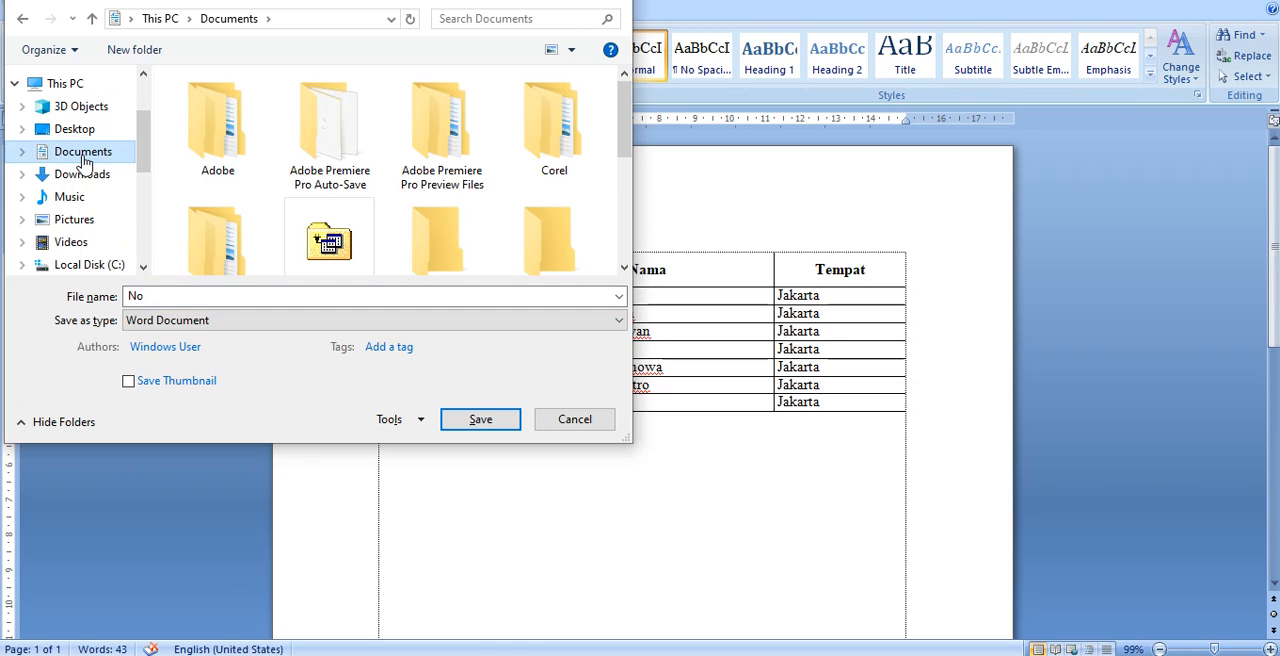
{"action": "double_click", "coordinate": [215, 298]}
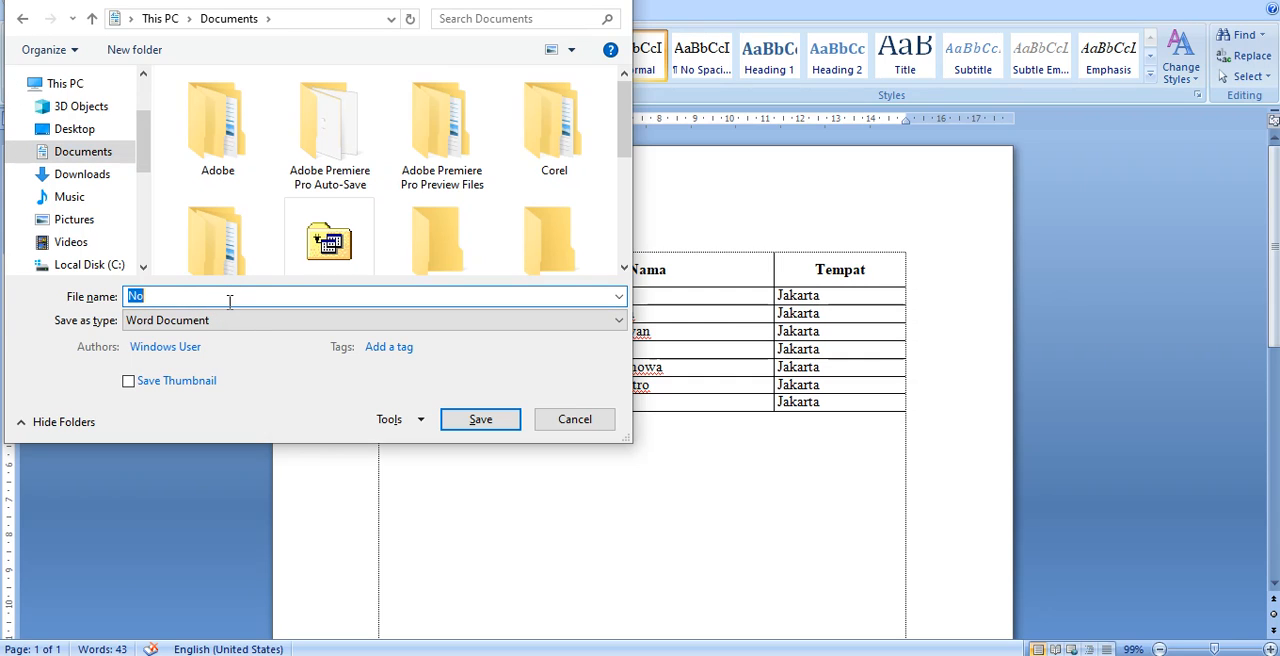
{"action": "type", "text": "Data"}
{"action": "type", "text": "Sumber"}
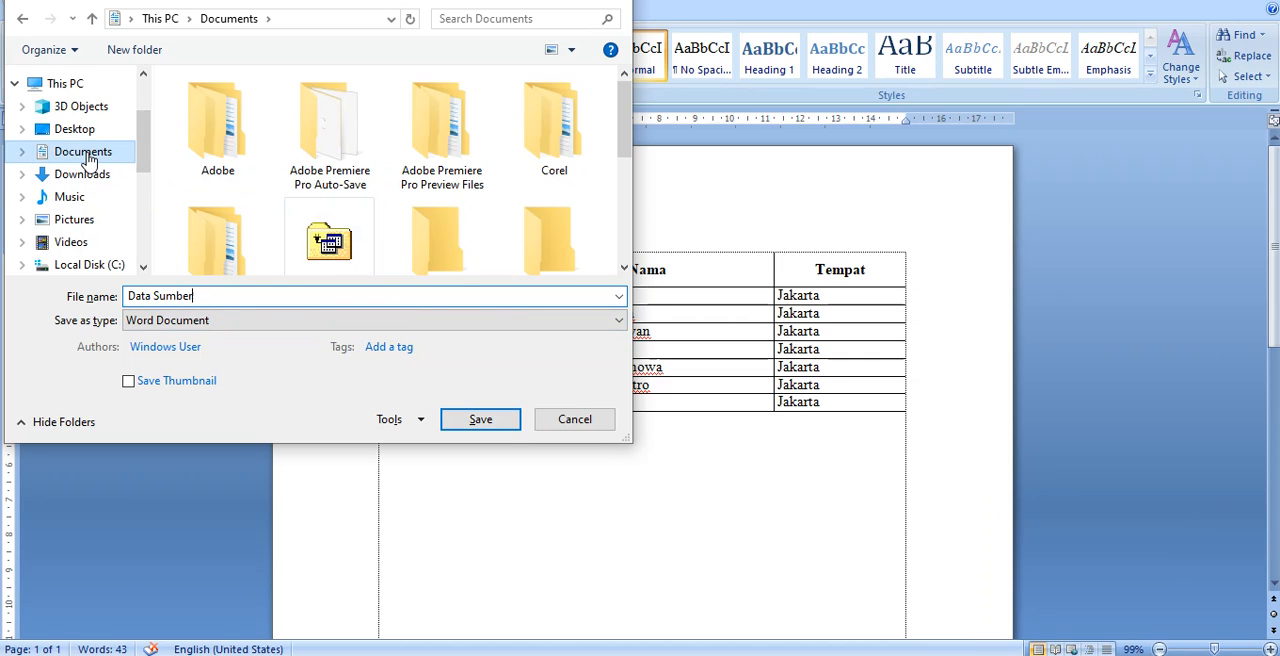
{"action": "left_click", "coordinate": [485, 420]}
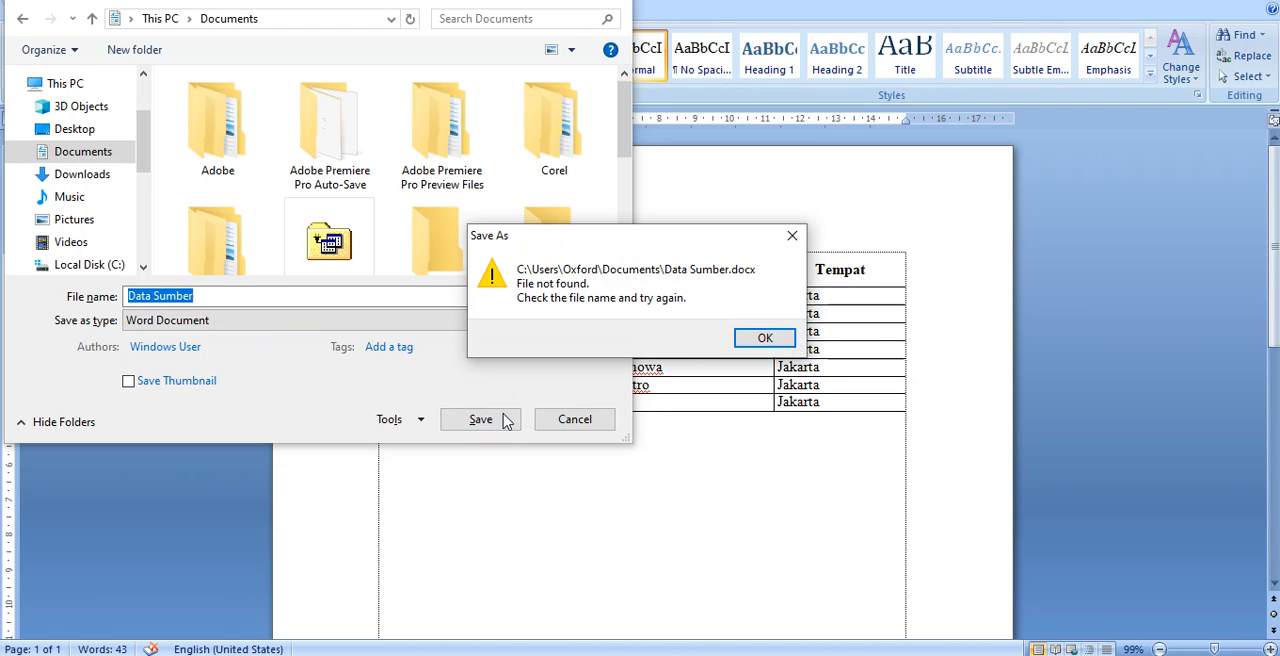
{"action": "left_click", "coordinate": [762, 339]}
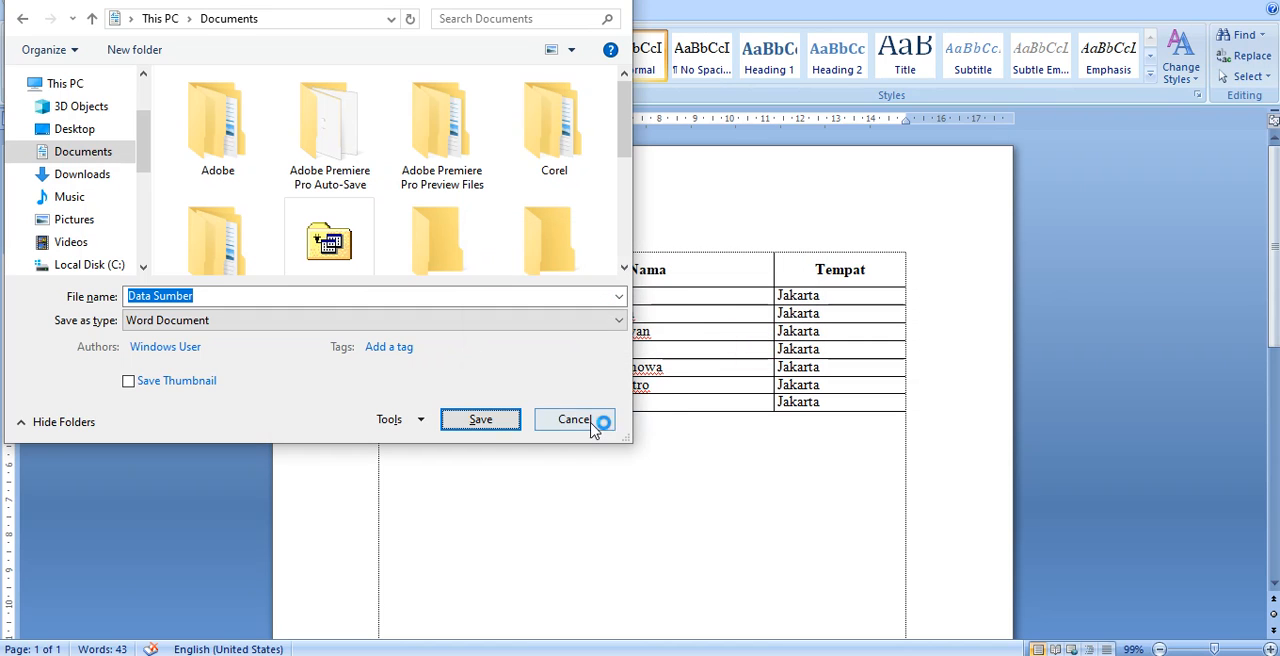
Save the Data Sumber document in the Downloads folder instead
{"action": "left_click", "coordinate": [97, 177]}
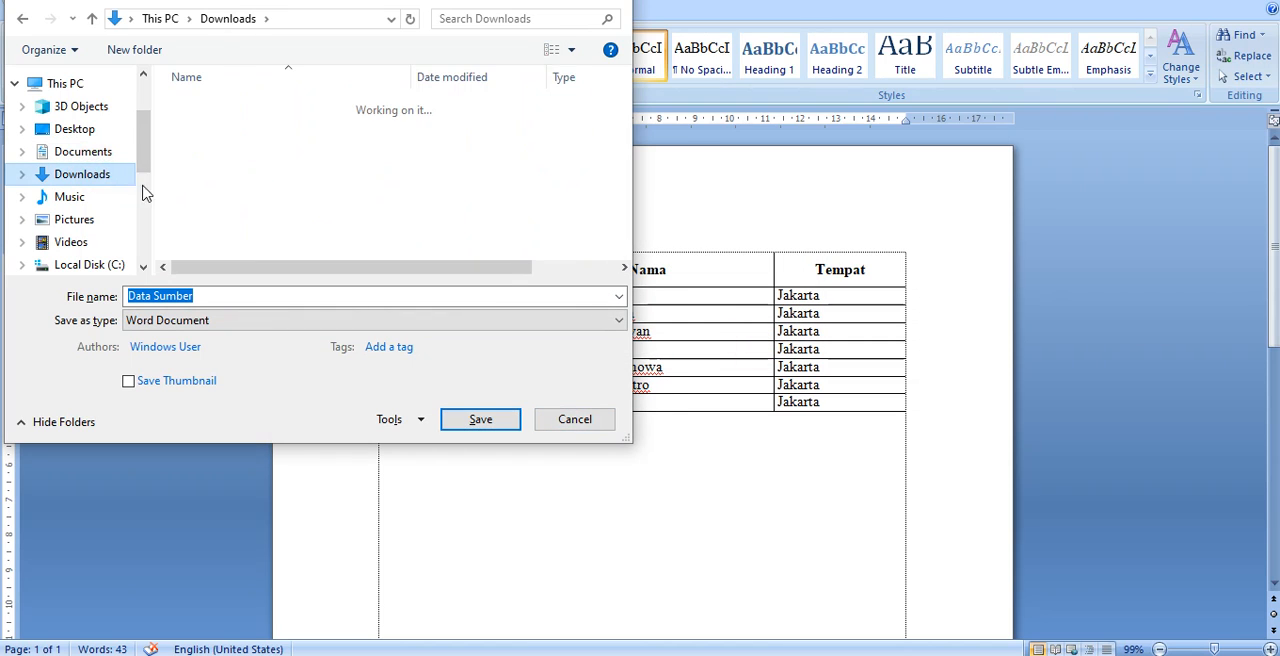
{"action": "left_click", "coordinate": [476, 423]}
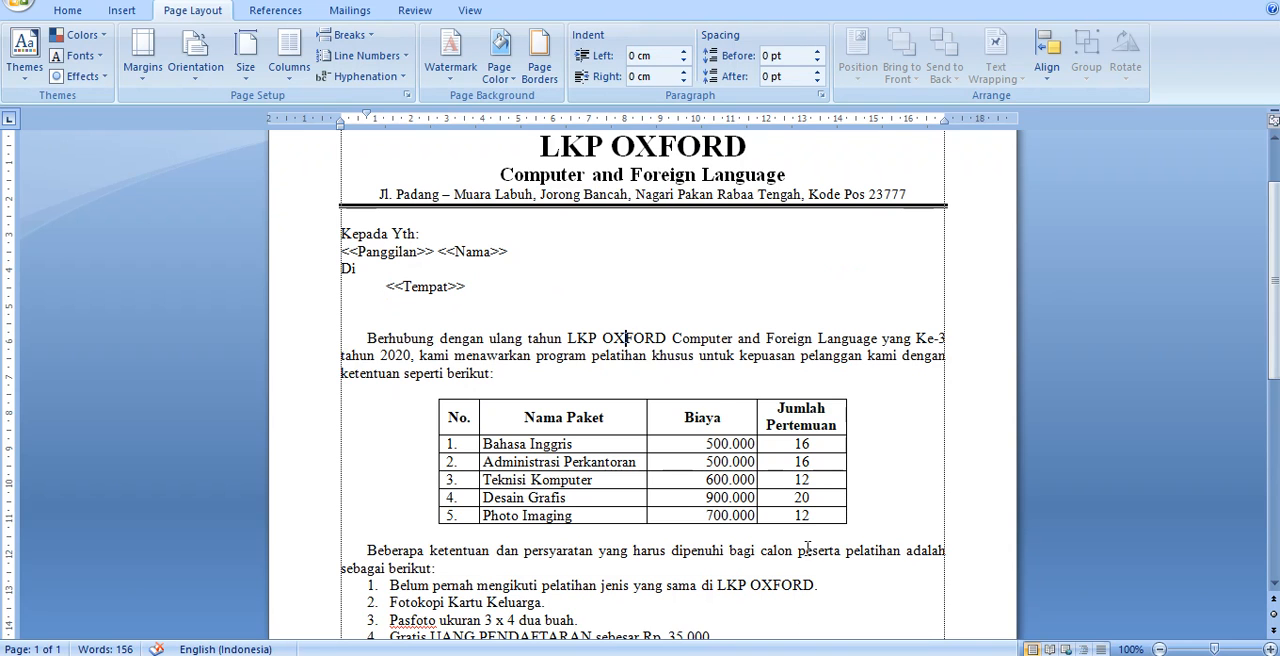
Attach the existing list Data Sumber from the Downloads folder as the letter's mail merge recipients
{"action": "scroll", "coordinate": [592, 354], "scroll_direction": "up", "scroll_amount": 2}
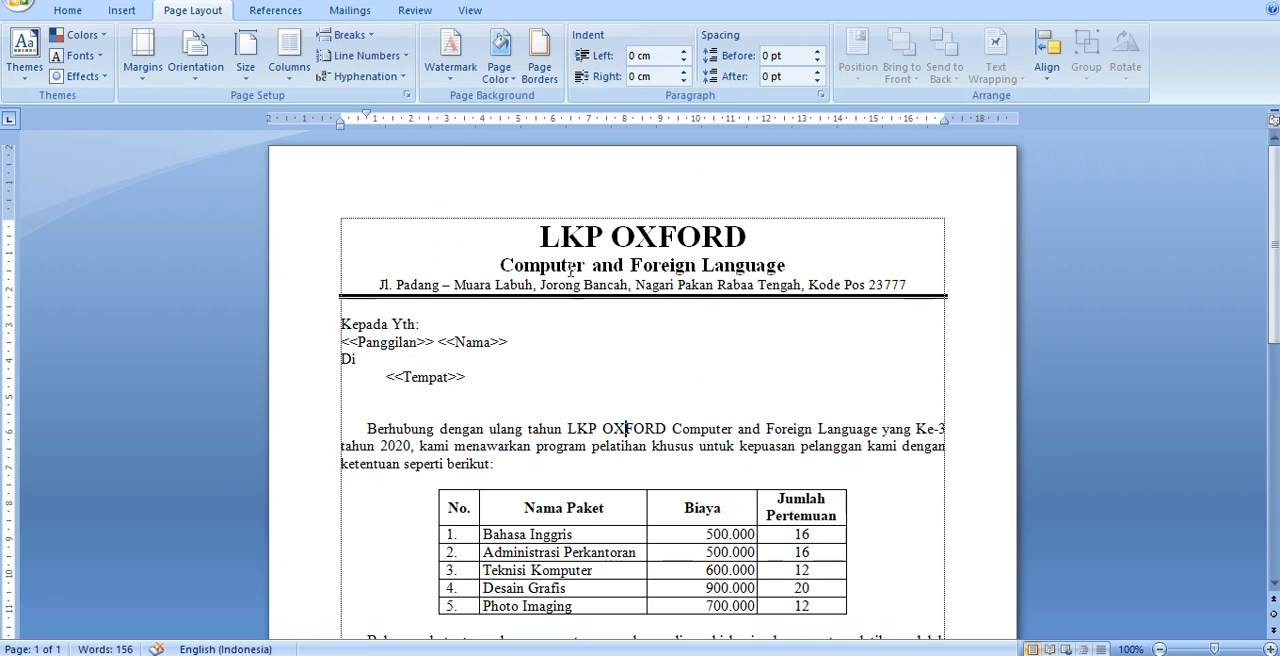
{"action": "left_click", "coordinate": [350, 12]}
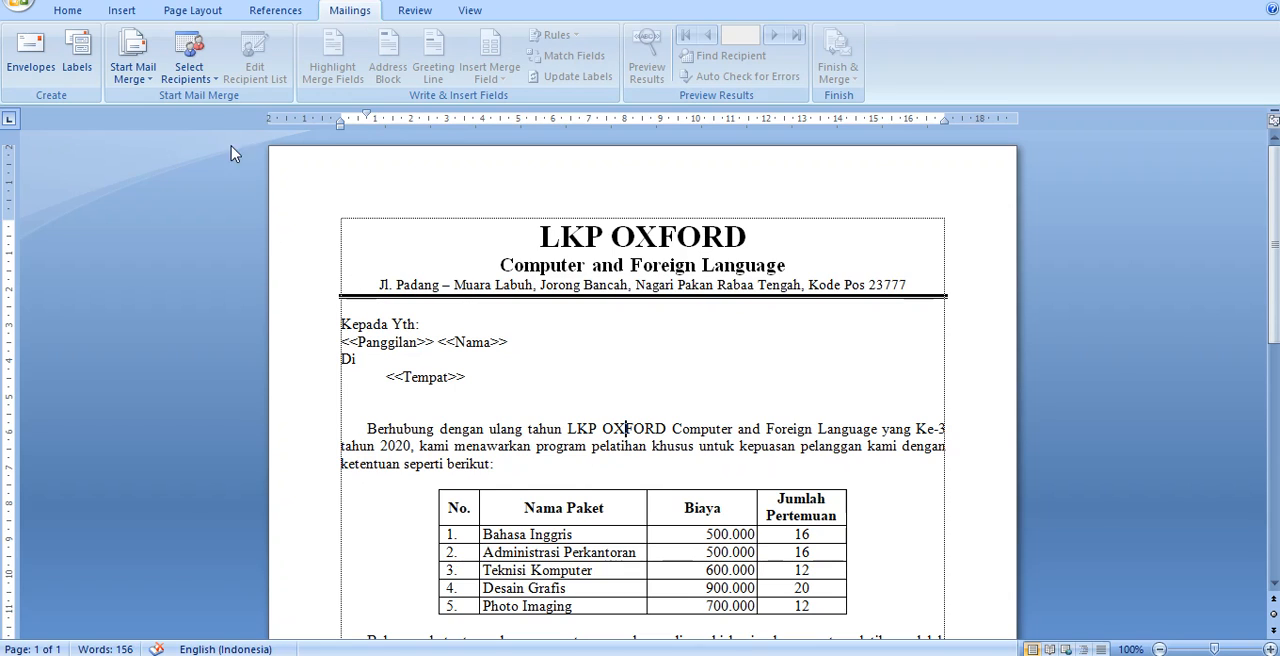
{"action": "left_click", "coordinate": [189, 80]}
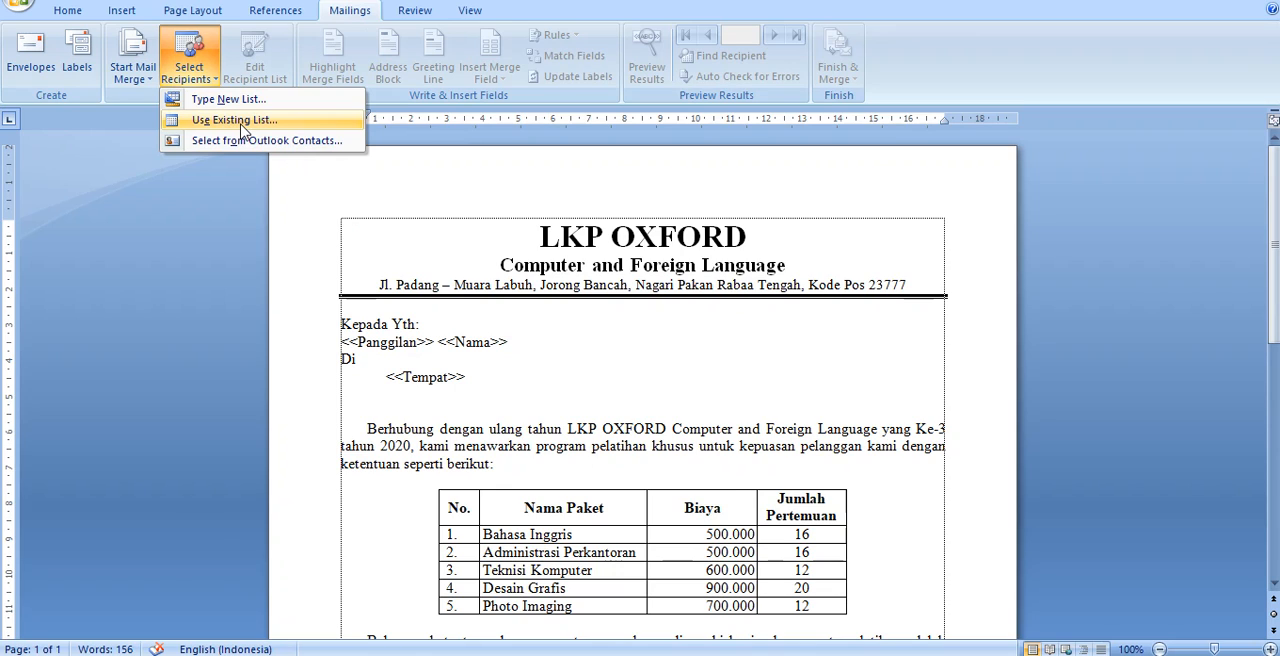
{"action": "left_click", "coordinate": [240, 122]}
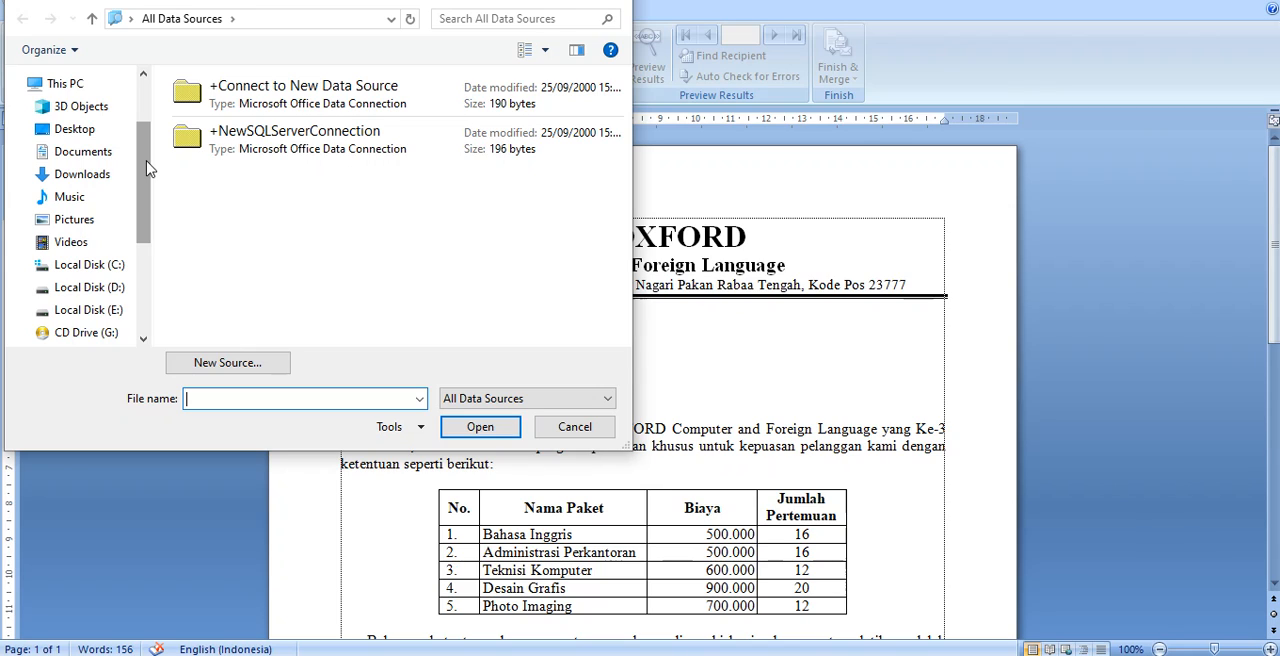
{"action": "left_click", "coordinate": [89, 182]}
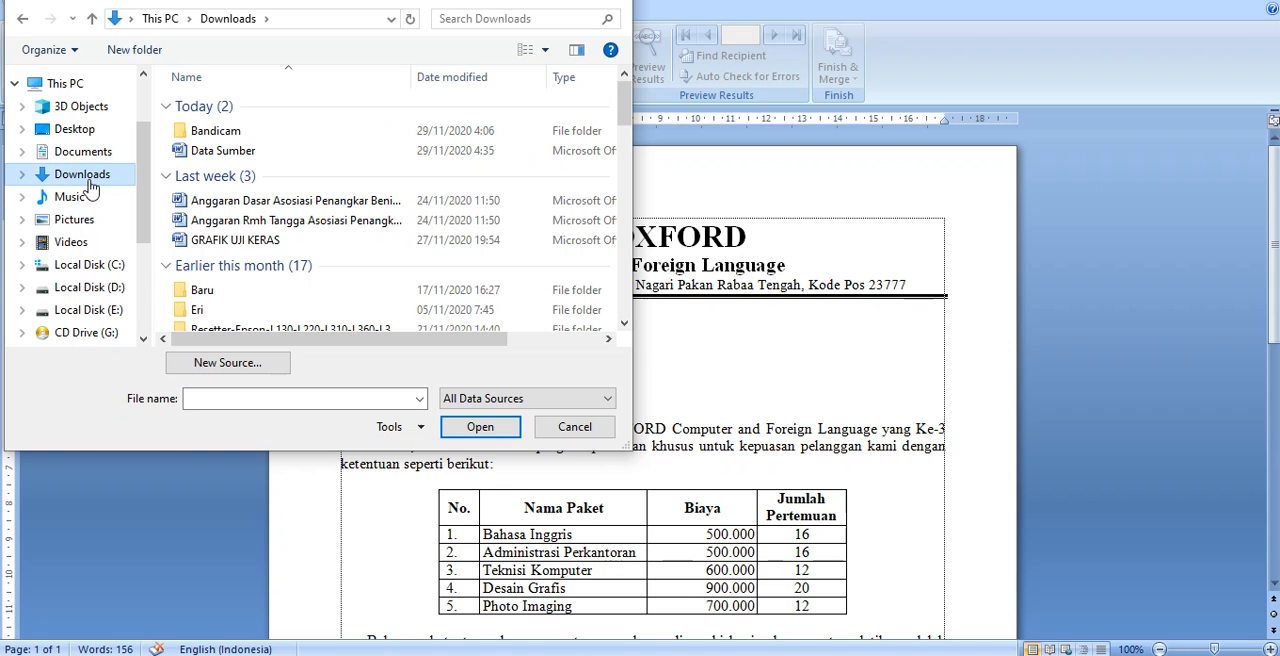
{"action": "left_click", "coordinate": [218, 150]}
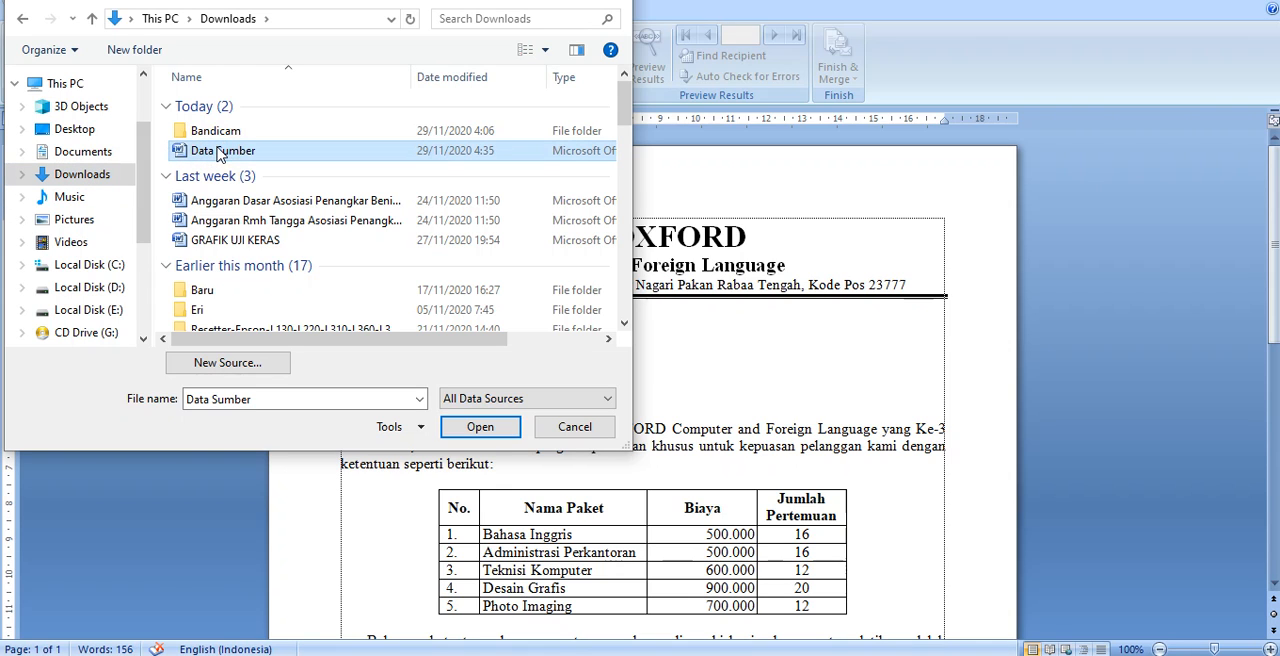
{"action": "left_click", "coordinate": [480, 426]}
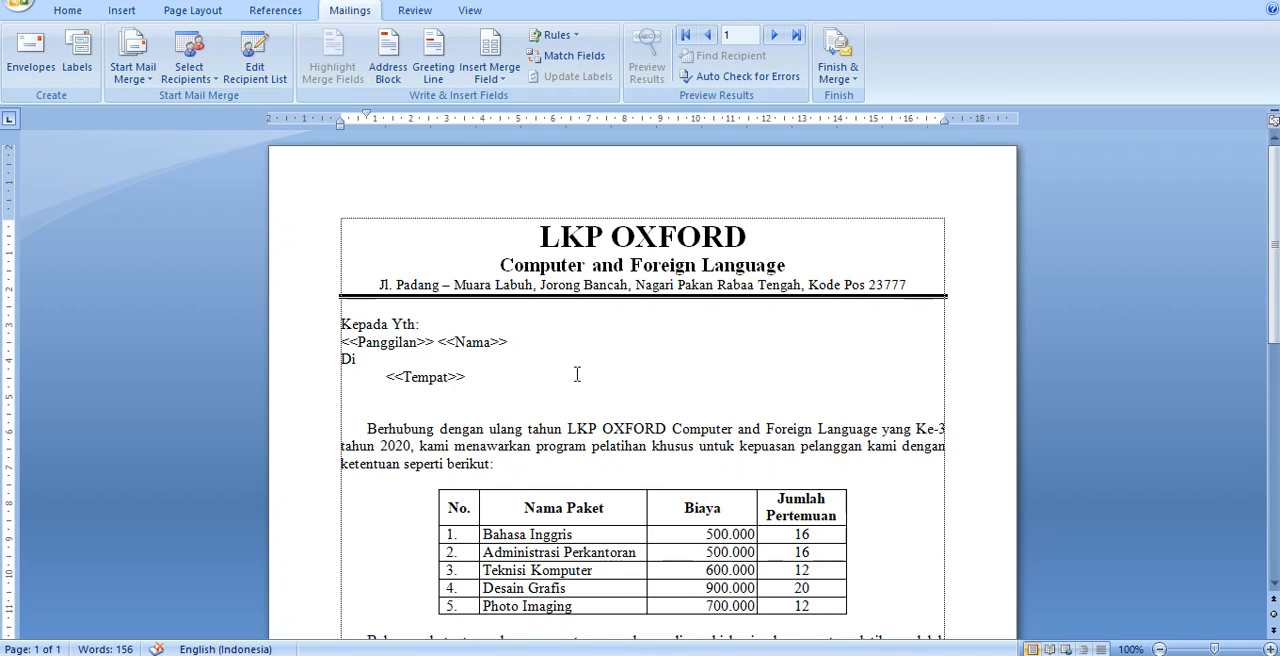
Delete the typed <<Panggilan>> <<Nama>> placeholders below "Kepada Yth:"
{"action": "scroll", "coordinate": [577, 374], "scroll_direction": "down", "scroll_amount": 2}
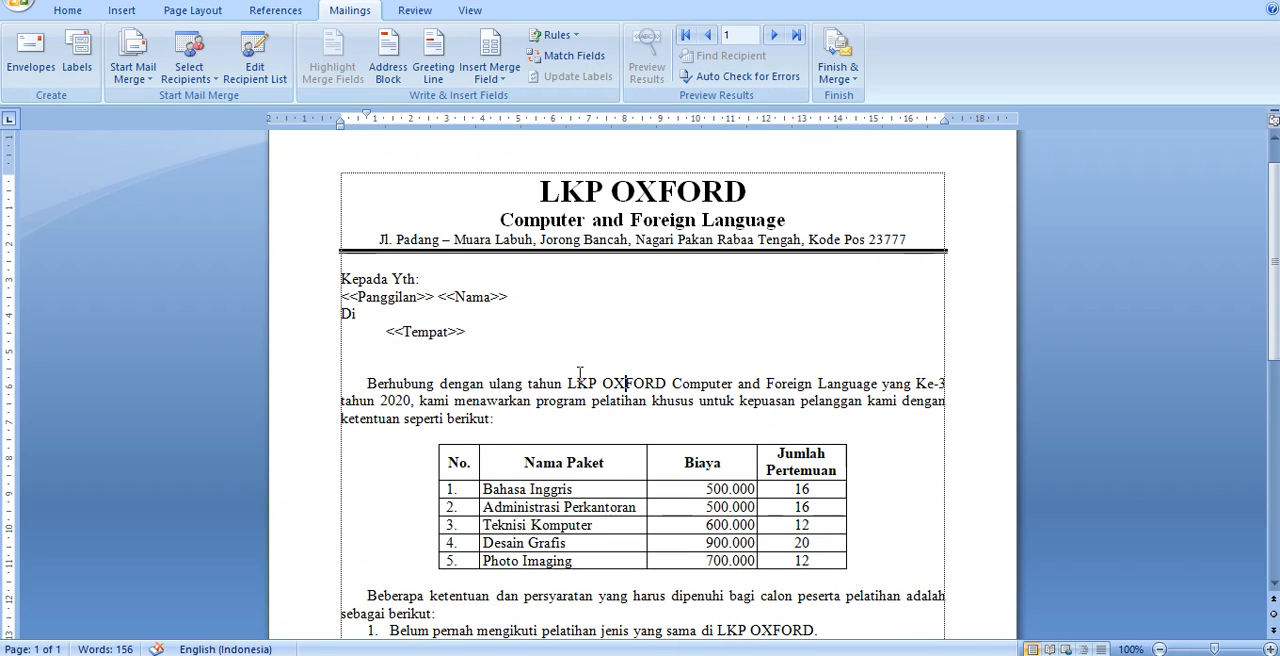
{"action": "left_click", "coordinate": [522, 295]}
{"action": "key", "text": "BackSpace"}
{"action": "key", "text": "BackSpace"}
{"action": "key", "text": "BackSpace"}
{"action": "key", "text": "BackSpace"}
{"action": "key", "text": "BackSpace"}
{"action": "key", "text": "BackSpace"}
{"action": "key", "text": "BackSpace"}
{"action": "key", "text": "BackSpace"}
{"action": "key", "text": "BackSpace"}
{"action": "key", "text": "BackSpace"}
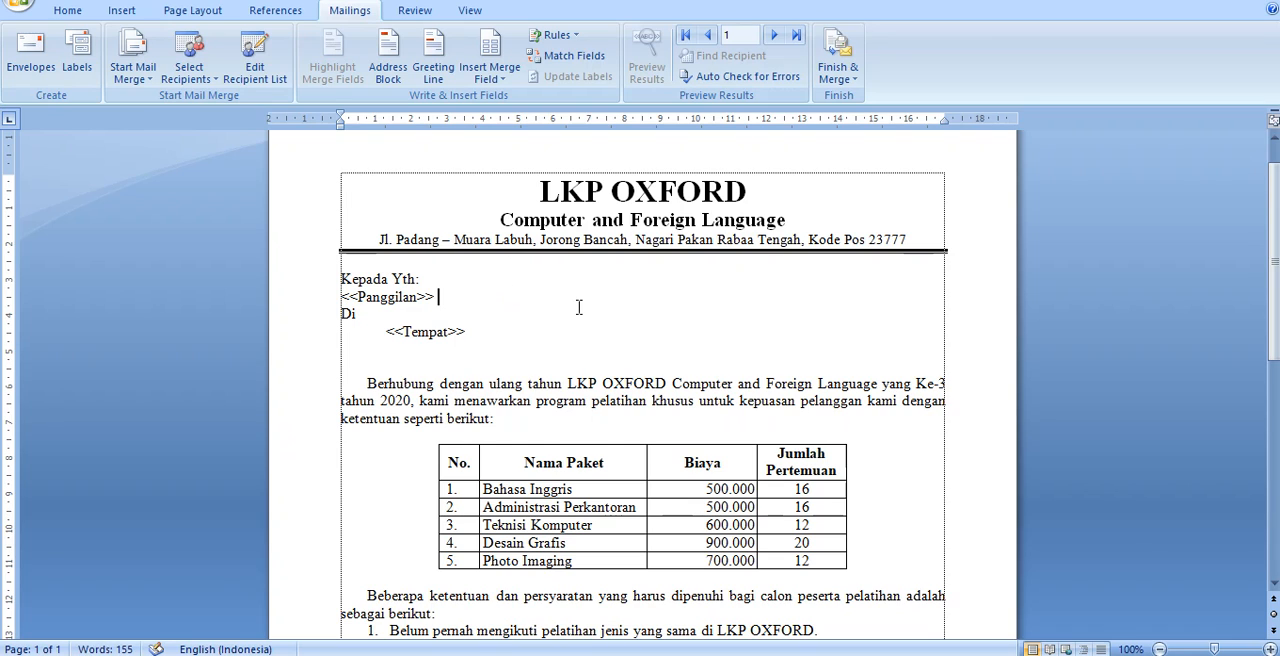
{"action": "key", "text": "BackSpace"}
{"action": "key", "text": "BackSpace"}
{"action": "key", "text": "BackSpace"}
{"action": "key", "text": "BackSpace"}
{"action": "key", "text": "BackSpace"}
{"action": "key", "text": "BackSpace"}
{"action": "key", "text": "BackSpace"}
{"action": "key", "text": "BackSpace"}
{"action": "key", "text": "BackSpace"}
{"action": "key", "text": "BackSpace"}
{"action": "key", "text": "BackSpace"}
{"action": "key", "text": "BackSpace"}
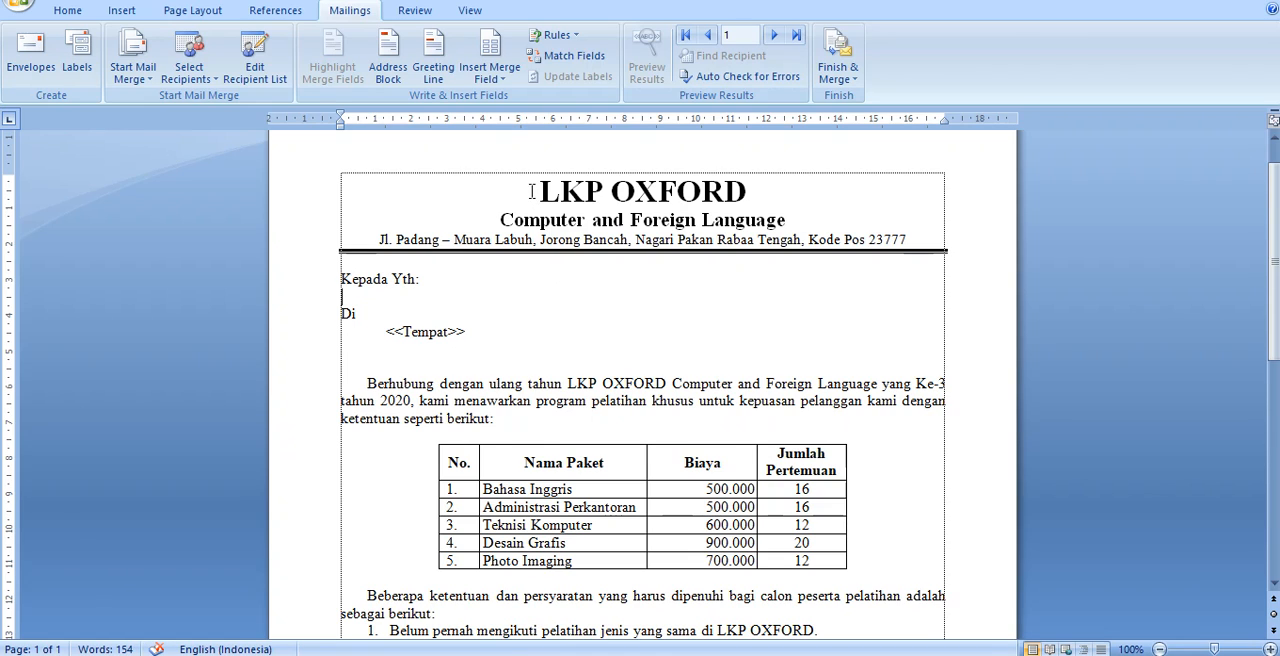
Insert the Panggilan and Nama merge fields, separated by a space, on the empty line below "Kepada Yth:"
{"action": "left_click", "coordinate": [491, 80]}
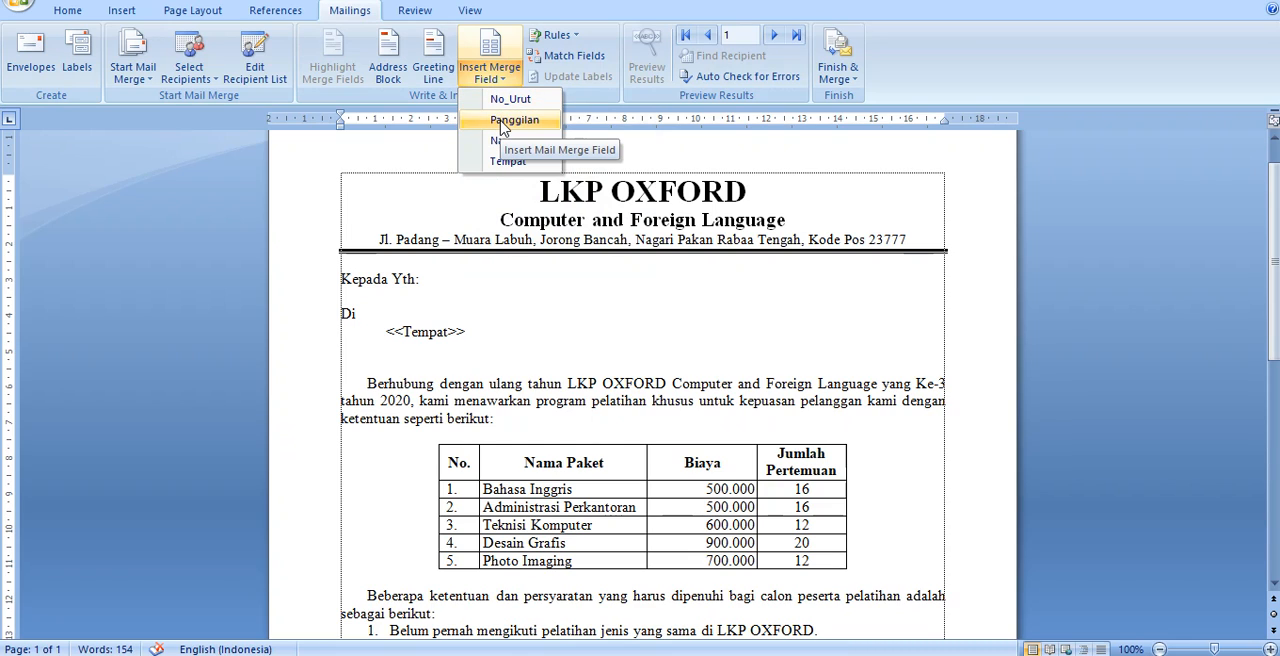
{"action": "left_click", "coordinate": [510, 120]}
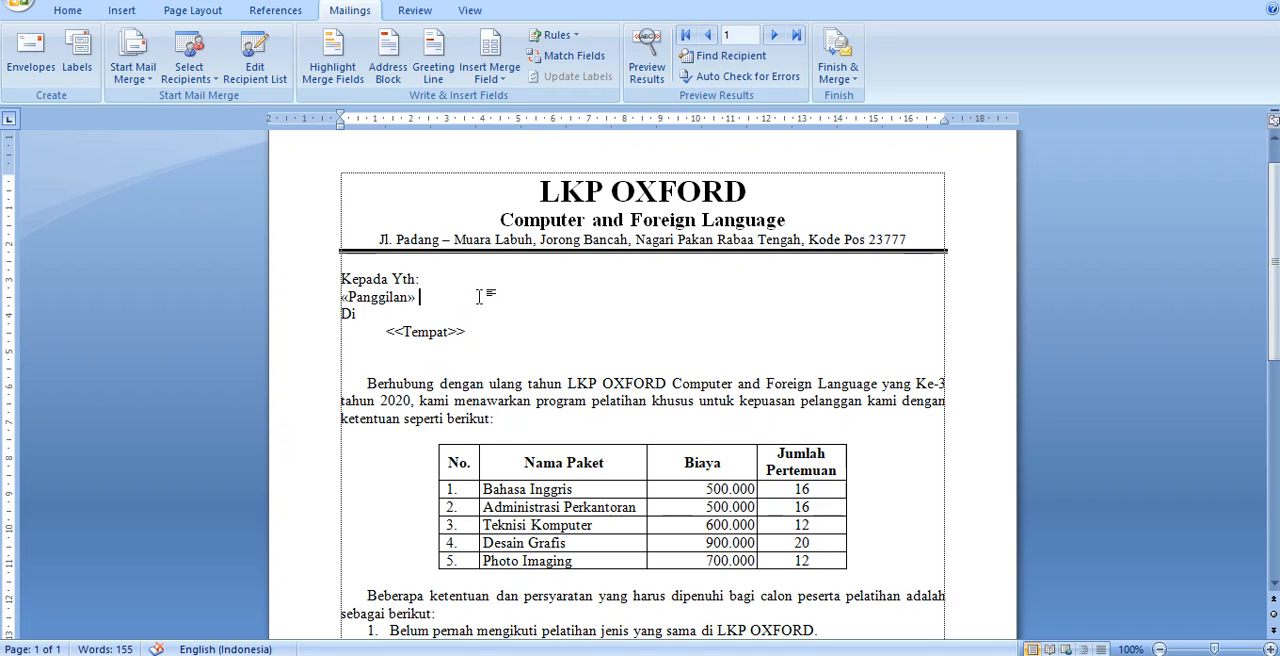
{"action": "left_click", "coordinate": [492, 77]}
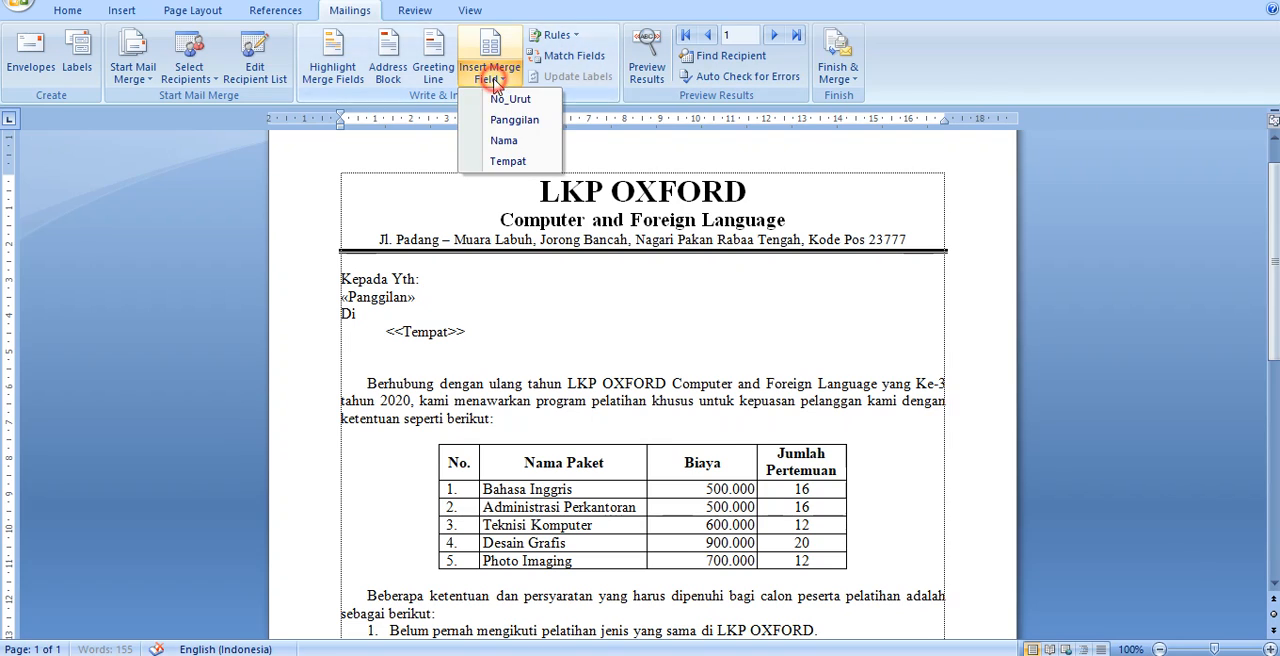
{"action": "left_click", "coordinate": [507, 141]}
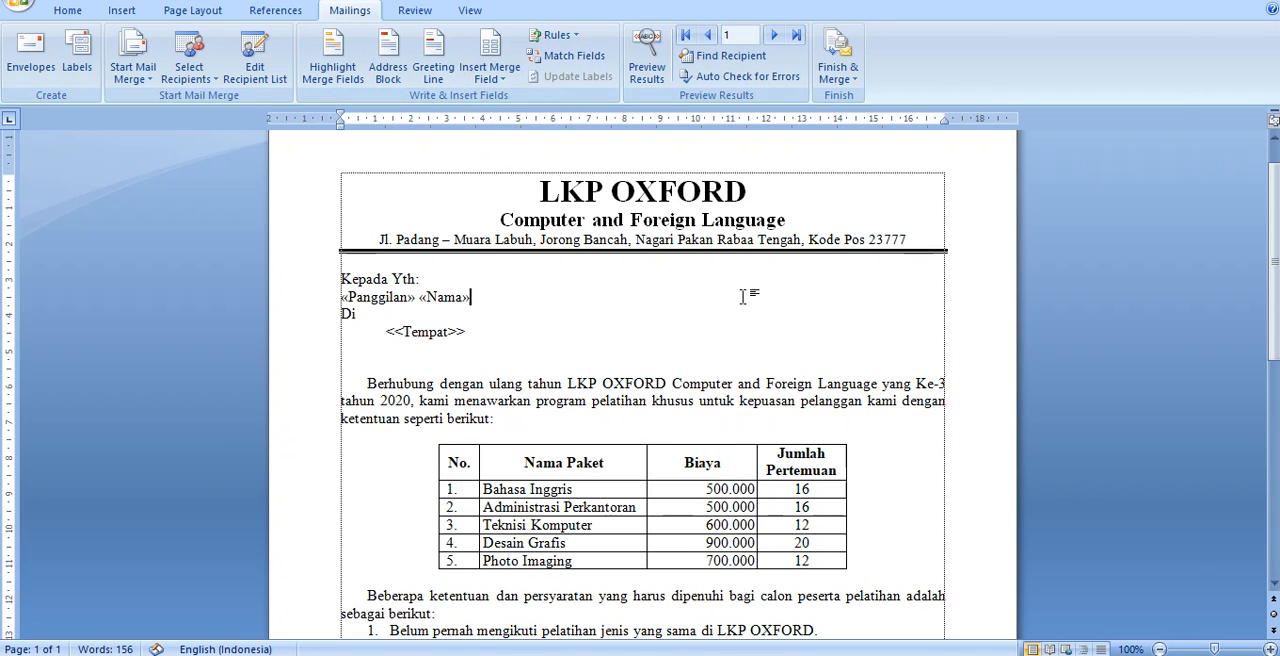
Replace the typed <<Tempat>> placeholder below "Di" with the Tempat merge field
{"action": "left_click", "coordinate": [496, 333]}
{"action": "key", "text": "BackSpace"}
{"action": "key", "text": "BackSpace"}
{"action": "key", "text": "BackSpace"}
{"action": "key", "text": "BackSpace"}
{"action": "key", "text": "BackSpace"}
{"action": "key", "text": "BackSpace"}
{"action": "key", "text": "BackSpace"}
{"action": "key", "text": "BackSpace"}
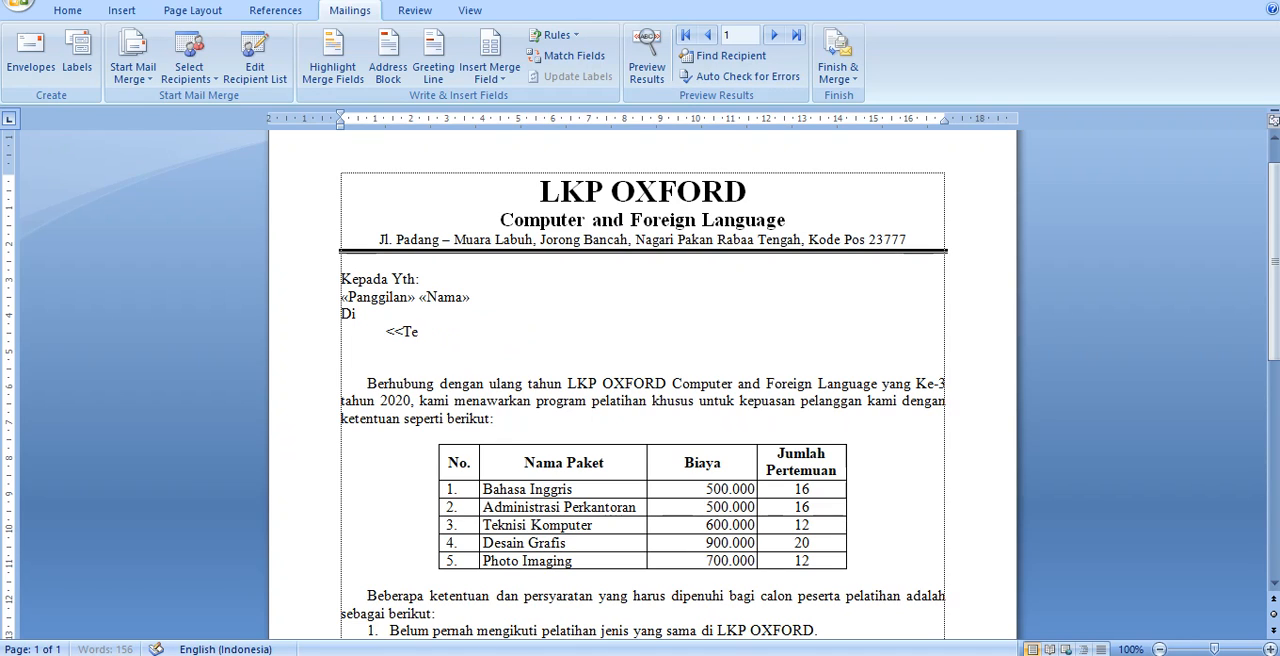
{"action": "key", "text": "BackSpace"}
{"action": "key", "text": "BackSpace"}
{"action": "left_click", "coordinate": [486, 84]}
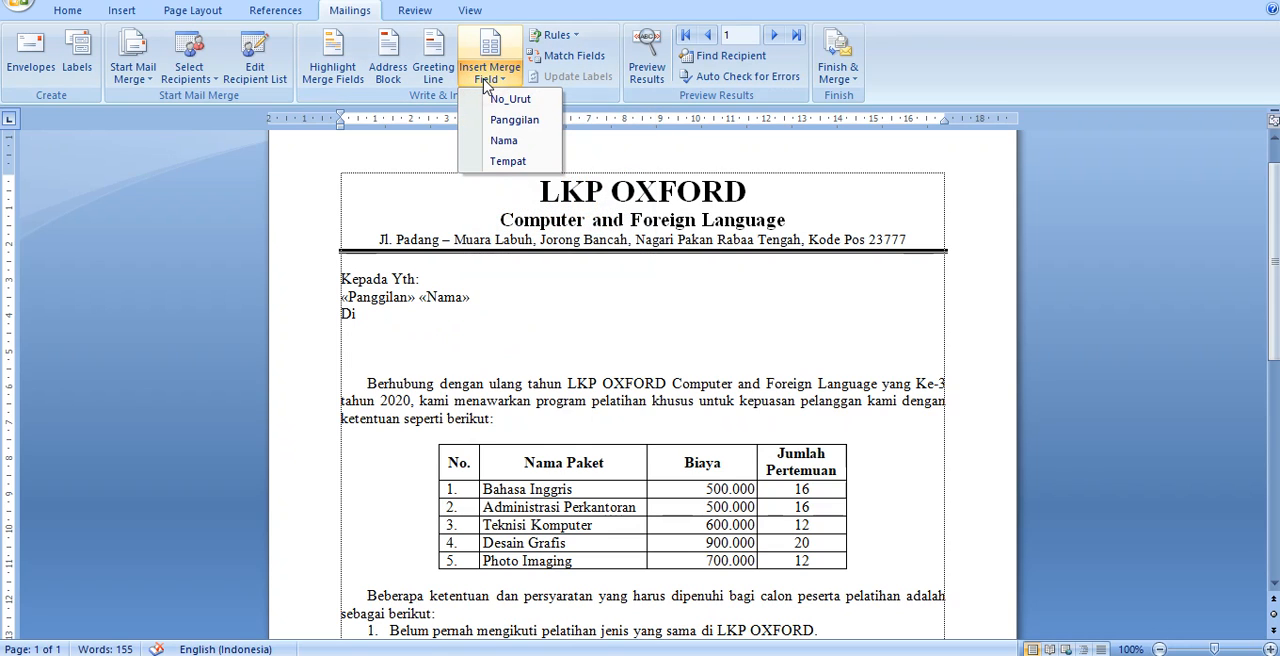
{"action": "left_click", "coordinate": [508, 162]}
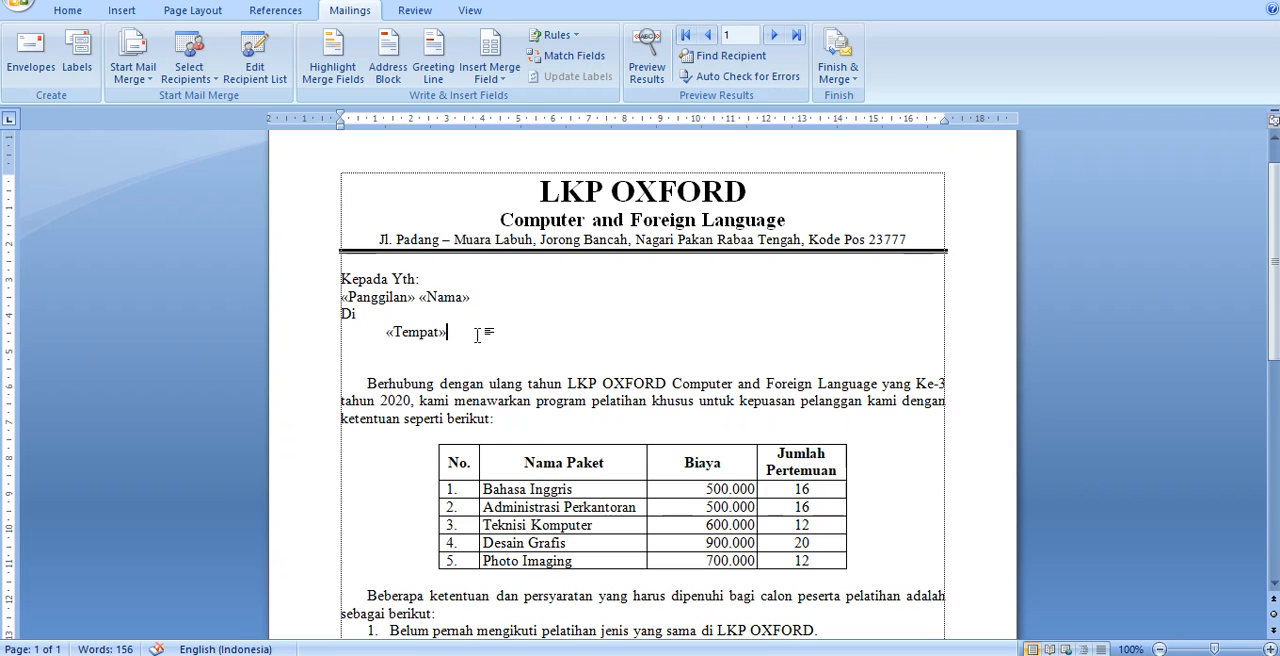
Preview the merge results, going forward to record 4 and back to record 2
{"action": "left_click", "coordinate": [648, 84]}
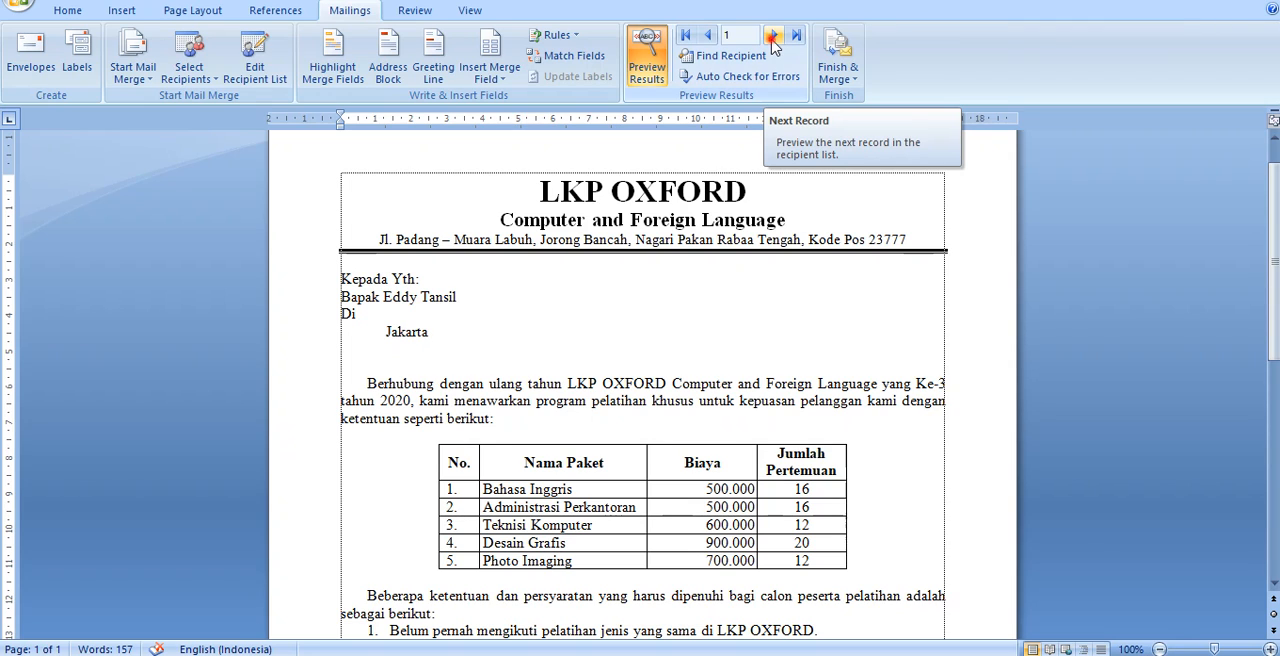
{"action": "left_click", "coordinate": [773, 36]}
{"action": "left_click", "coordinate": [773, 36]}
{"action": "left_click", "coordinate": [773, 36]}
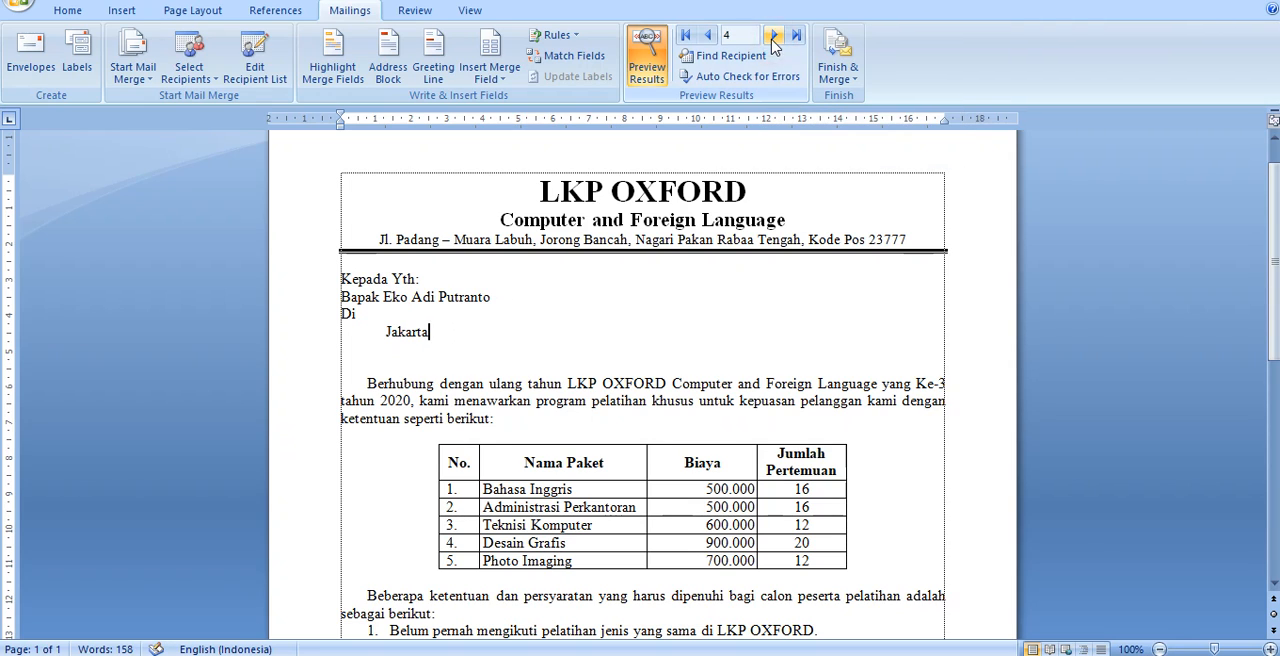
{"action": "left_click", "coordinate": [707, 35]}
{"action": "left_click", "coordinate": [707, 35]}
{"action": "left_click", "coordinate": [520, 339]}
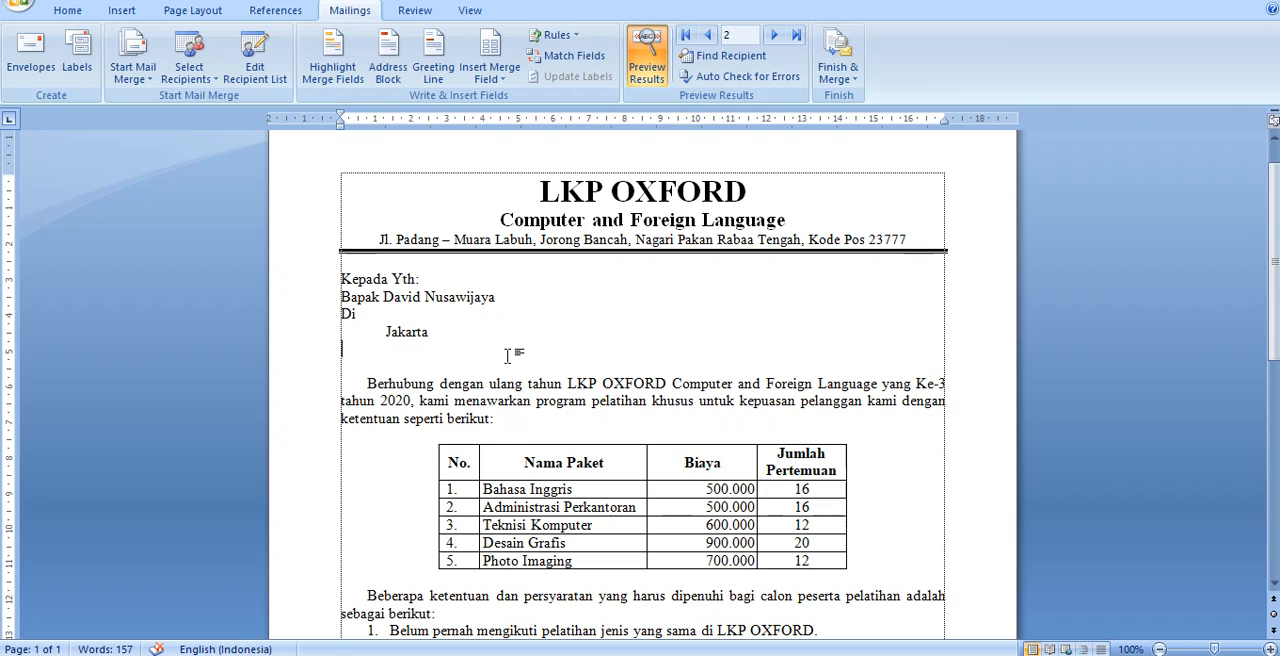
{"action": "left_click", "coordinate": [496, 362]}
{"action": "left_click", "coordinate": [444, 334]}
{"action": "left_click", "coordinate": [451, 334]}
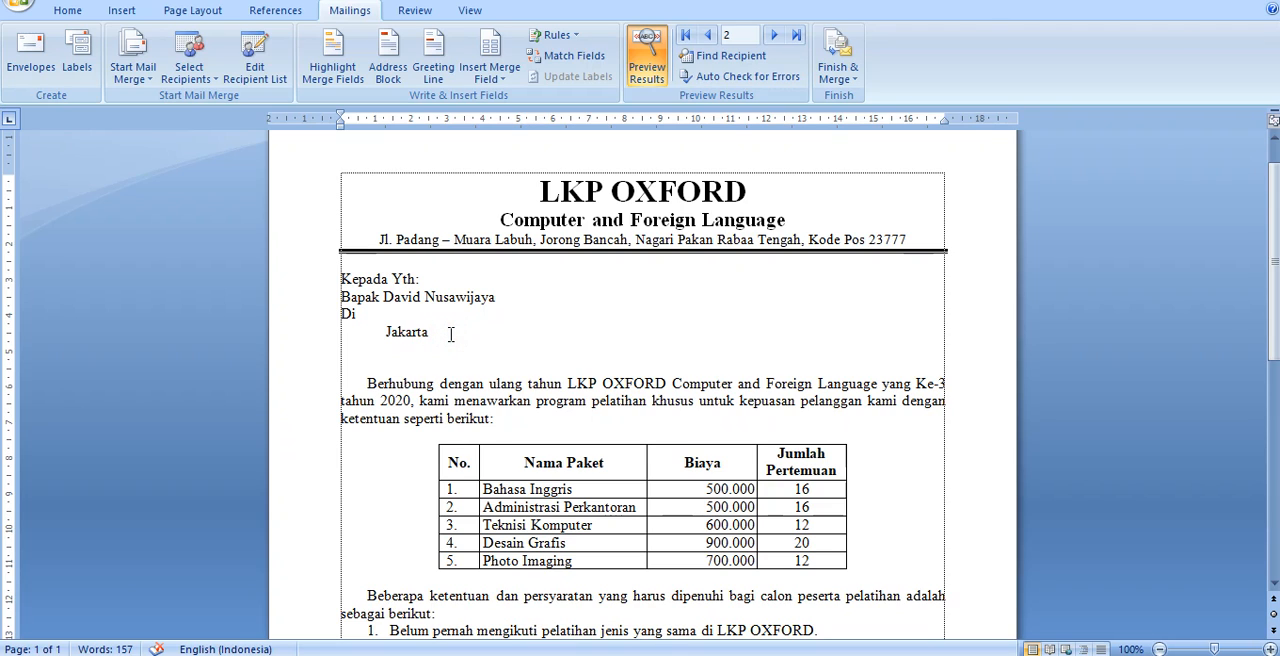